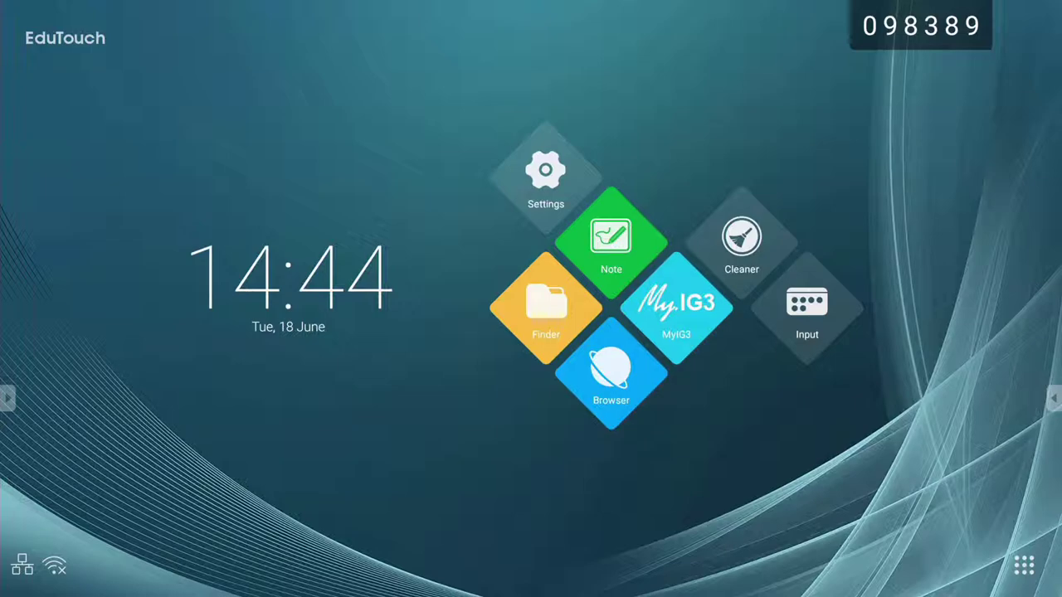
# Launch ScreenShare Pro from the list of all apps to view its connection code, and return to the home screen.
pyautogui.click(1024, 565)
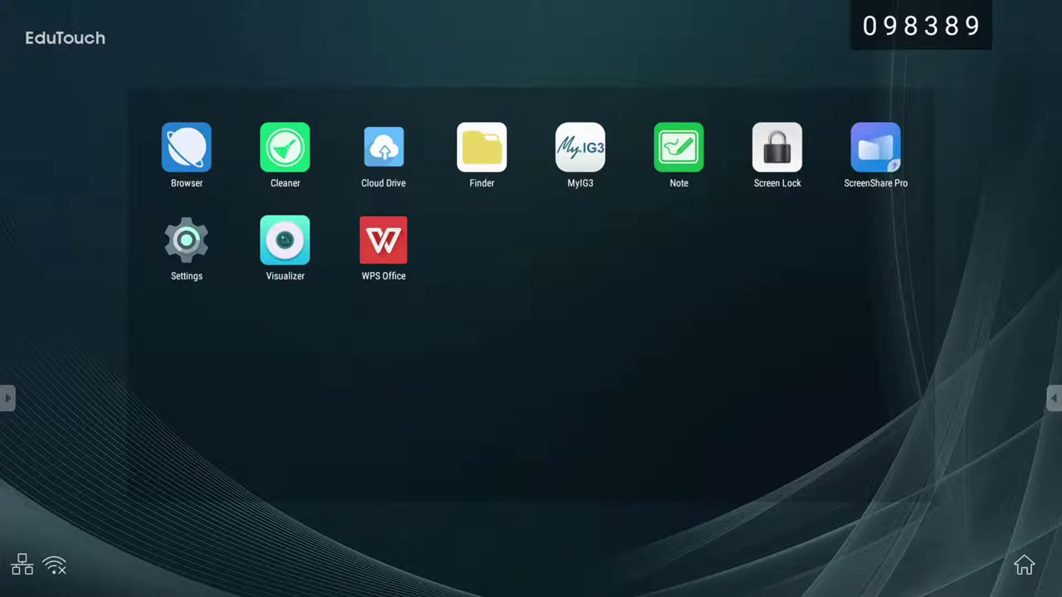
pyautogui.click(875, 155)
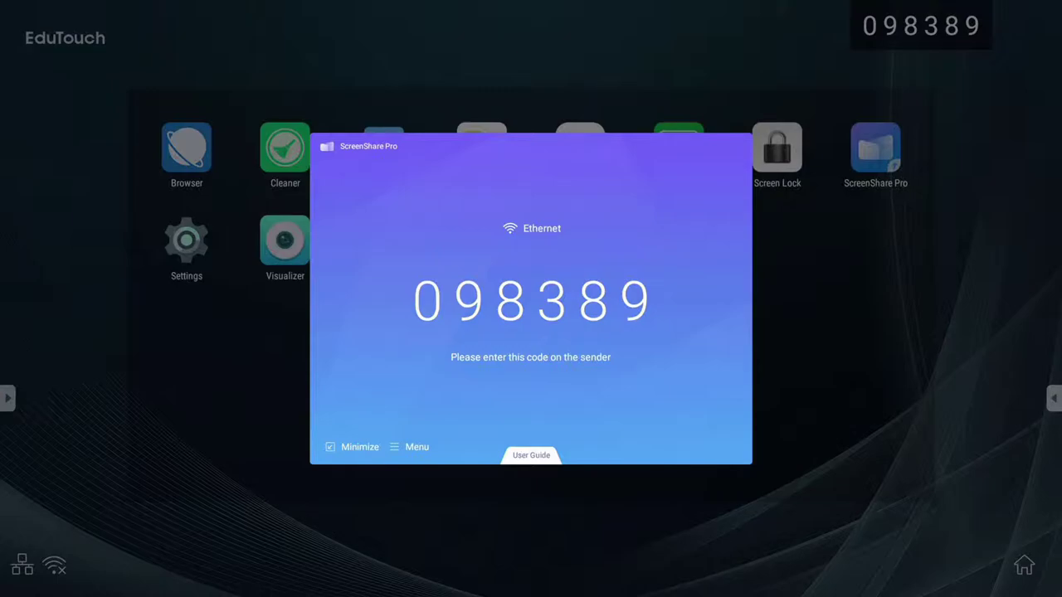
pyautogui.press('Escape')
pyautogui.click(1024, 564)
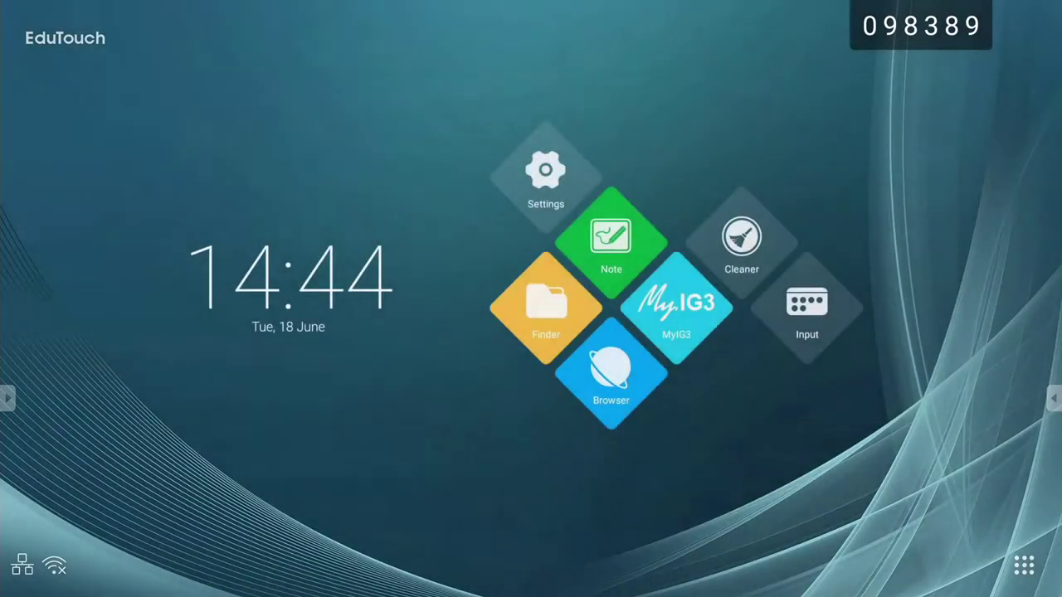
# Open the ScreenShare Pro main interface from the floating code window and view the user guide's QR code.
pyautogui.click(920, 25)
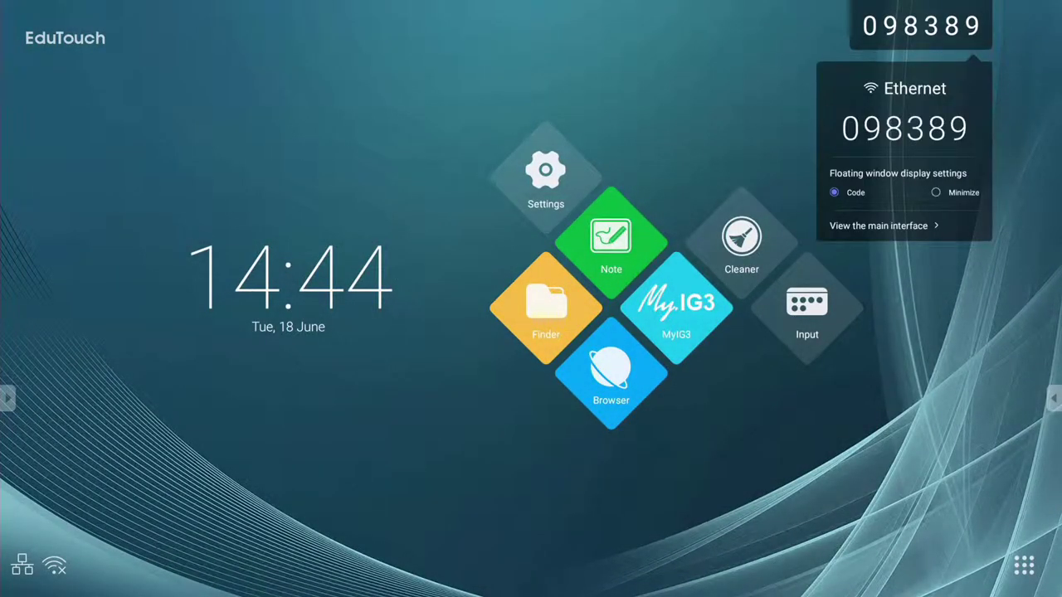
pyautogui.click(883, 226)
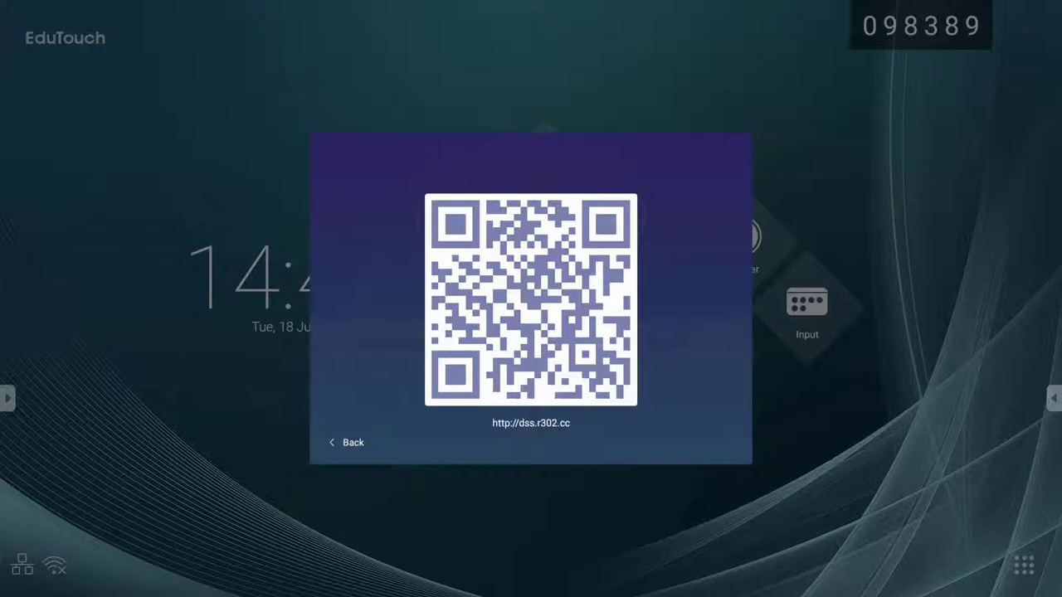
pyautogui.press('Escape')
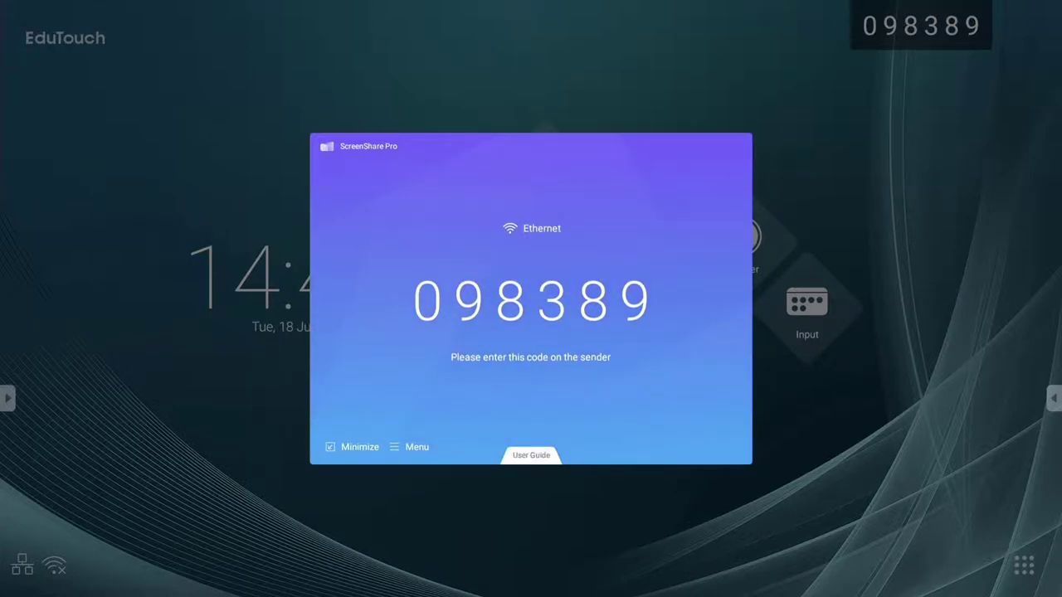
# Open the ScreenShare Pro settings and look at the available code refresh rates without changing the rate.
pyautogui.click(415, 448)
pyautogui.click(420, 375)
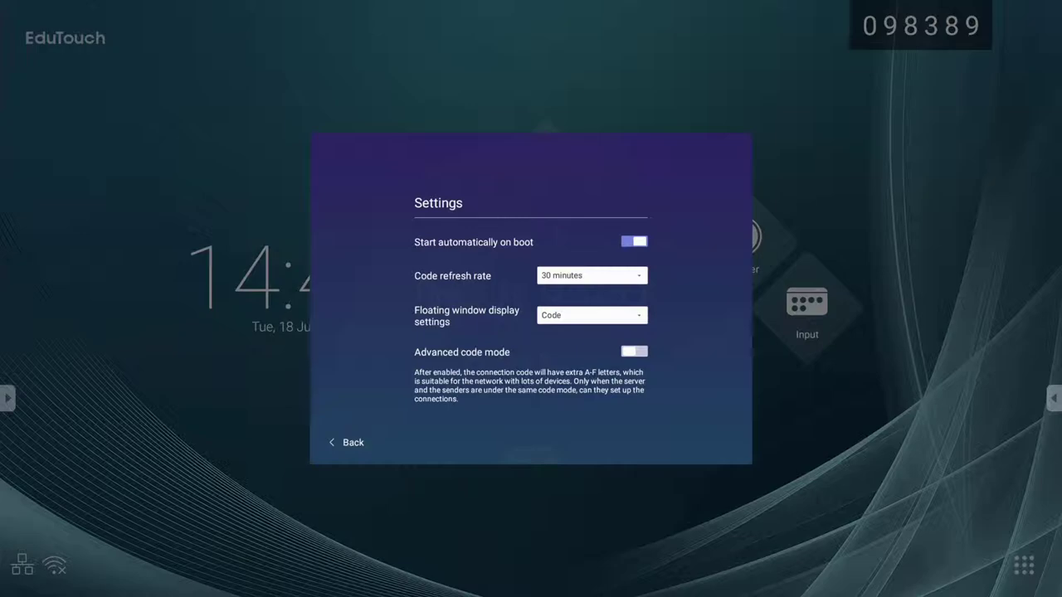
pyautogui.click(592, 275)
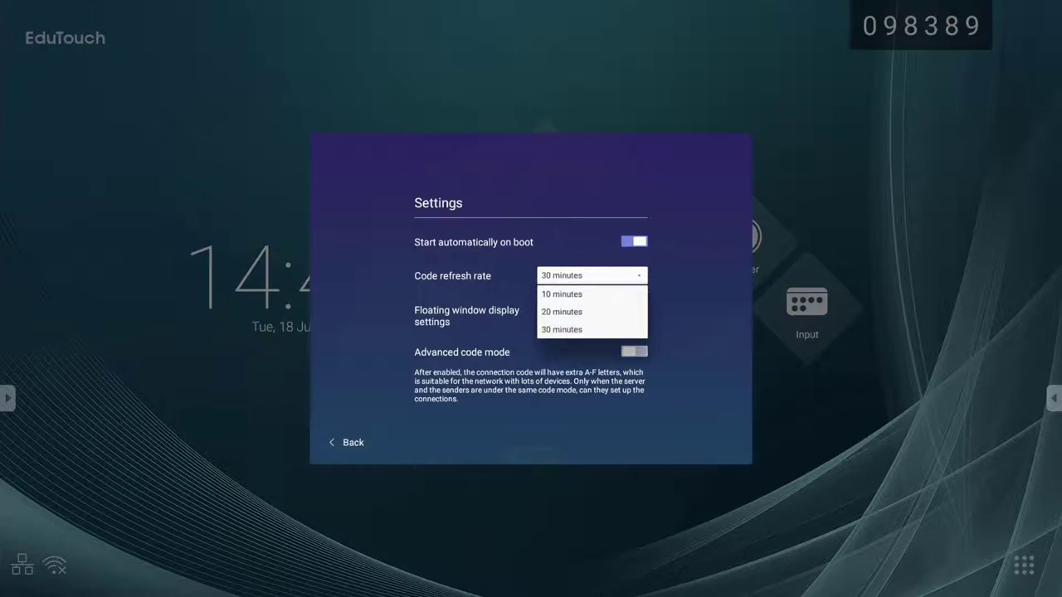
pyautogui.press('Escape')
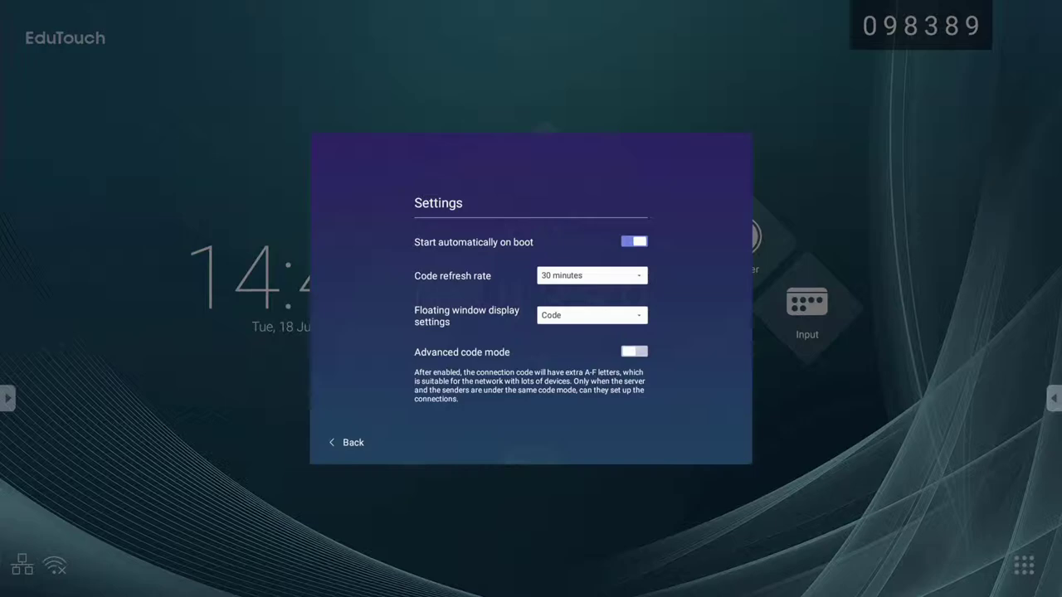
# Try the Minimize and Close options for the floating window display, and set it back to Code.
pyautogui.click(592, 315)
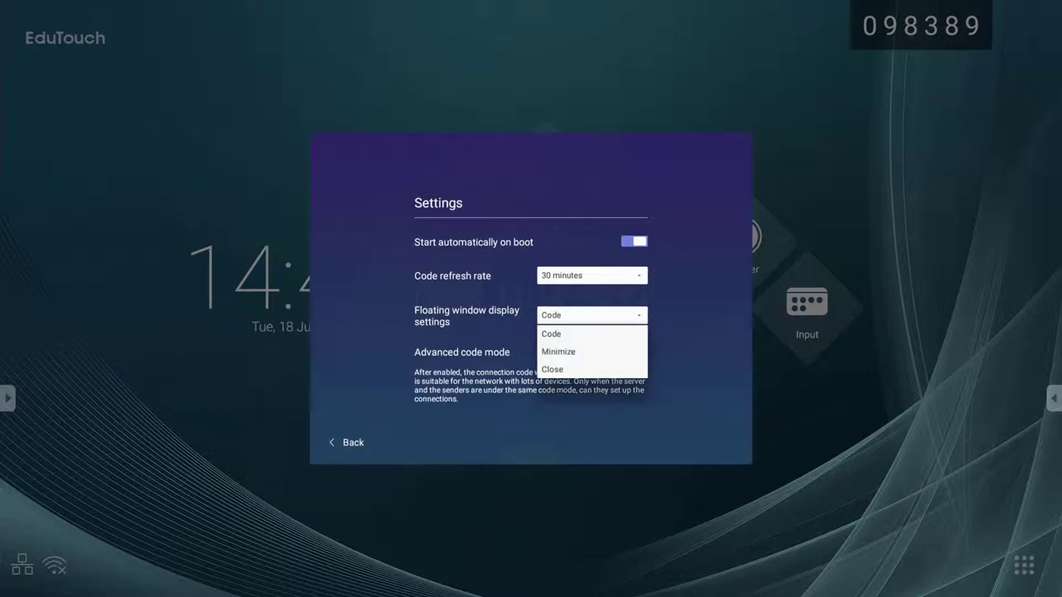
pyautogui.click(592, 351)
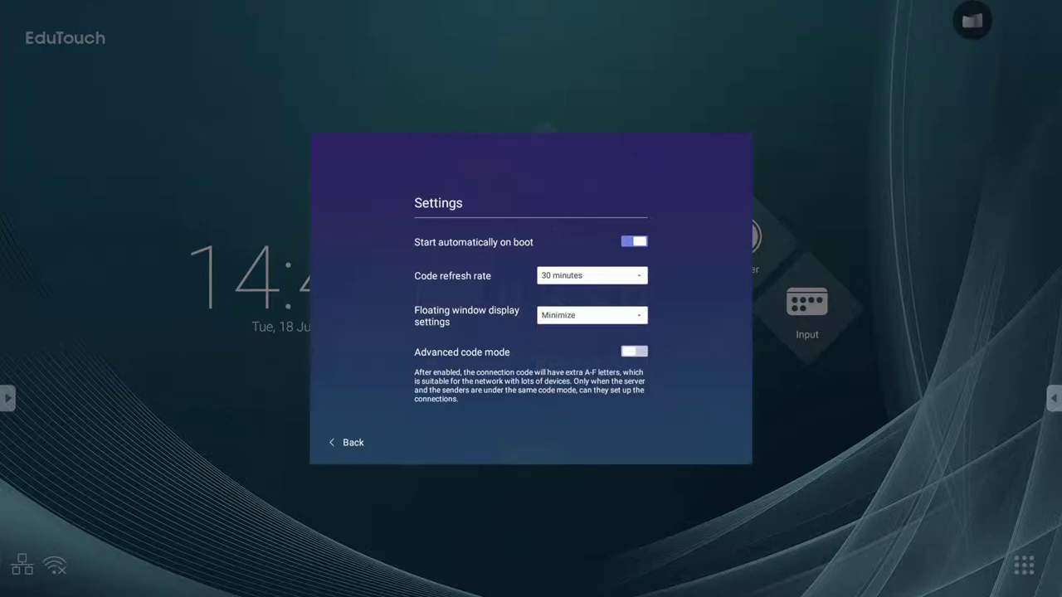
pyautogui.press('Return')
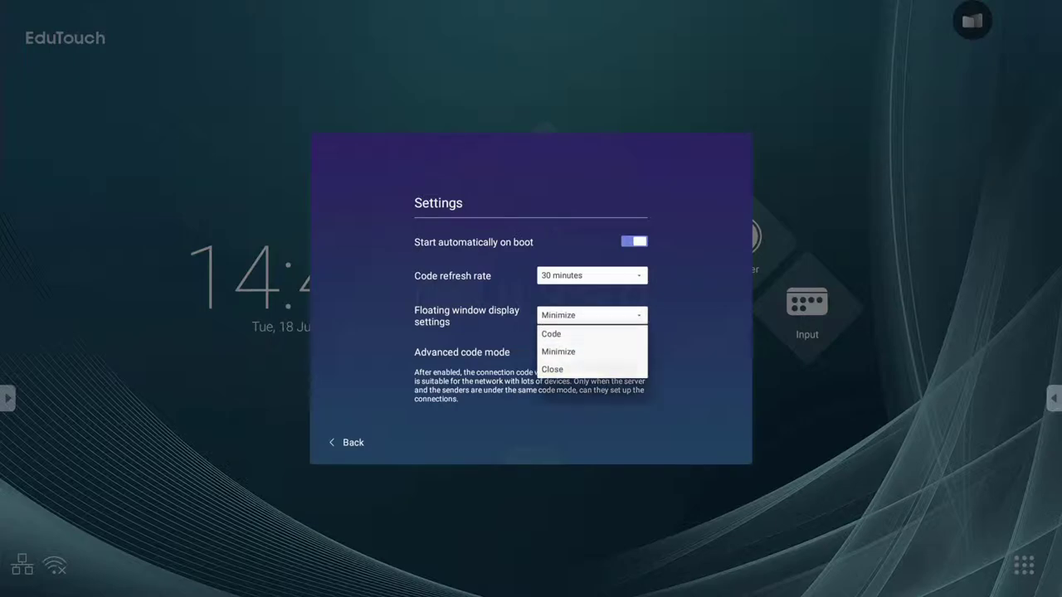
pyautogui.press('Down')
pyautogui.press('Return')
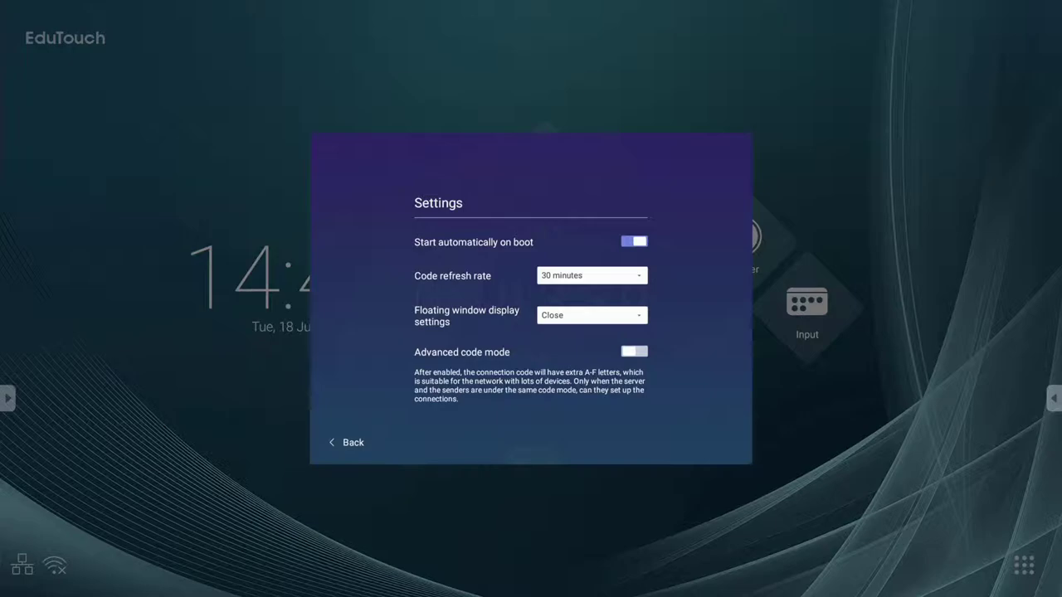
pyautogui.click(591, 315)
pyautogui.click(551, 333)
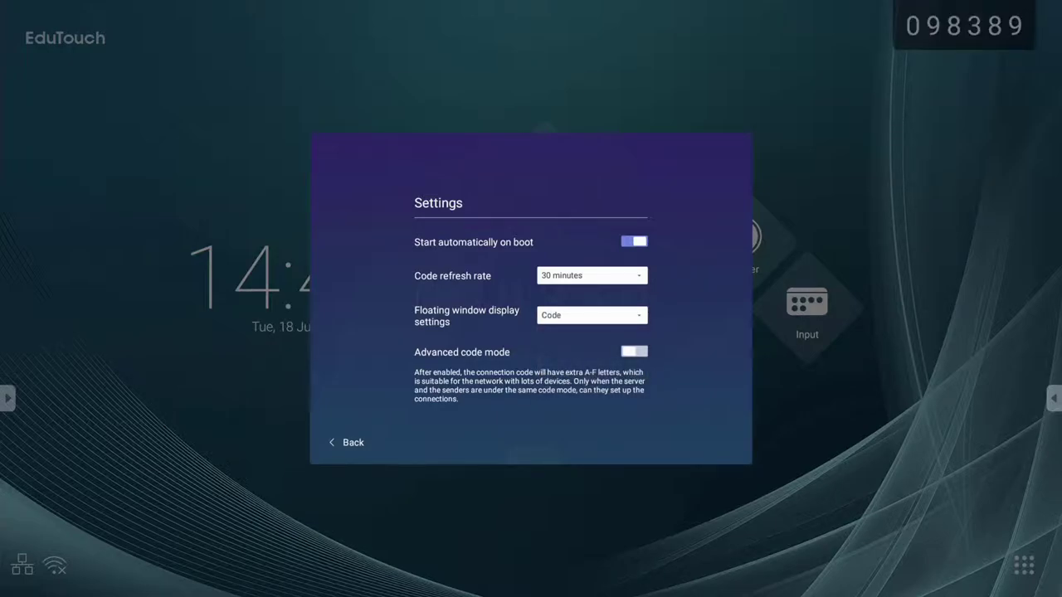
# Switch advanced code mode on and back off, confirming each change, and minimize ScreenShare Pro.
pyautogui.click(635, 352)
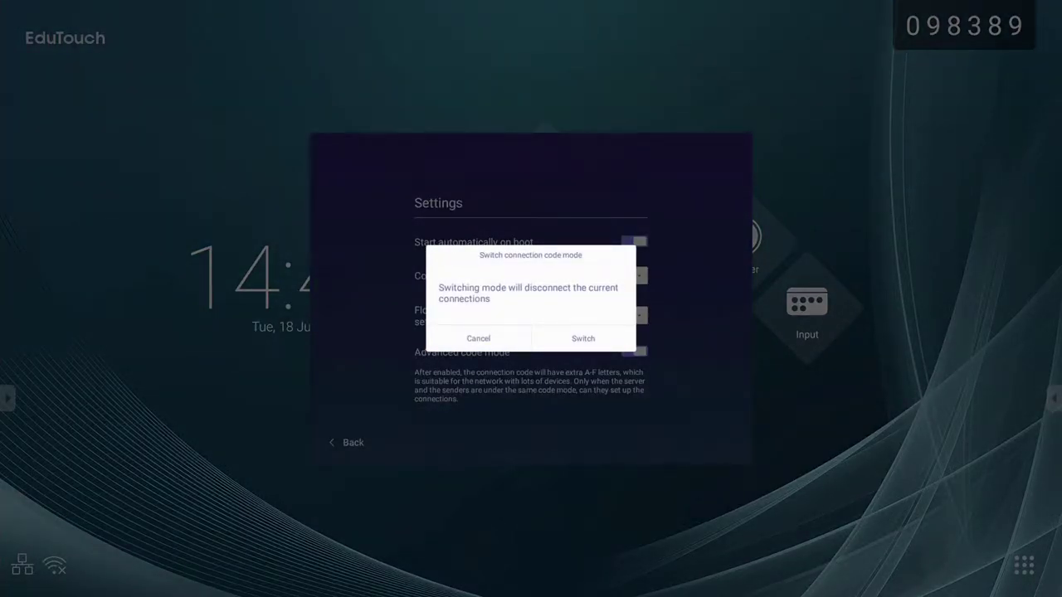
pyautogui.click(583, 339)
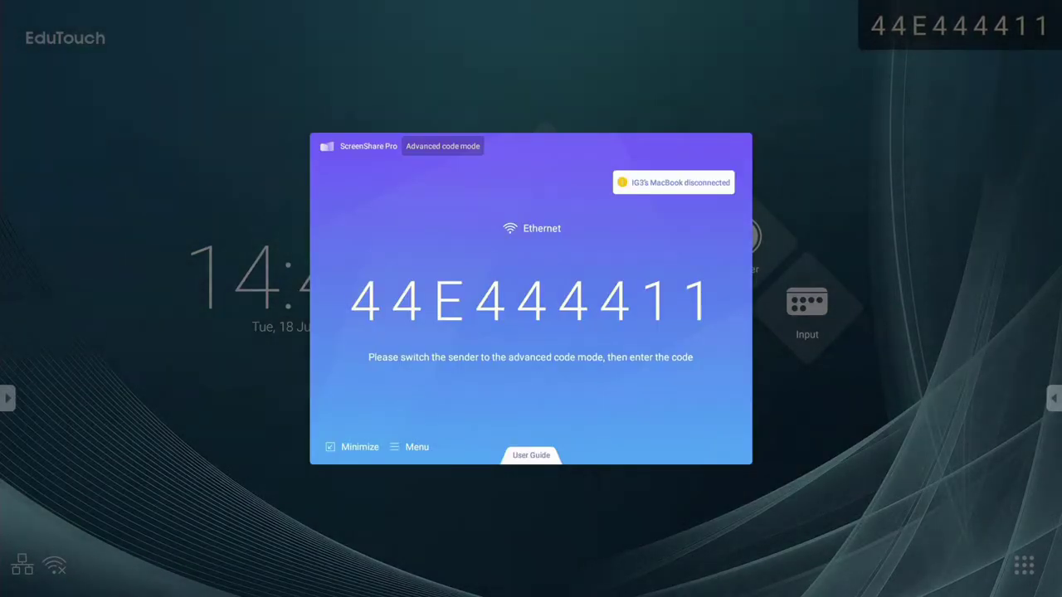
pyautogui.click(409, 448)
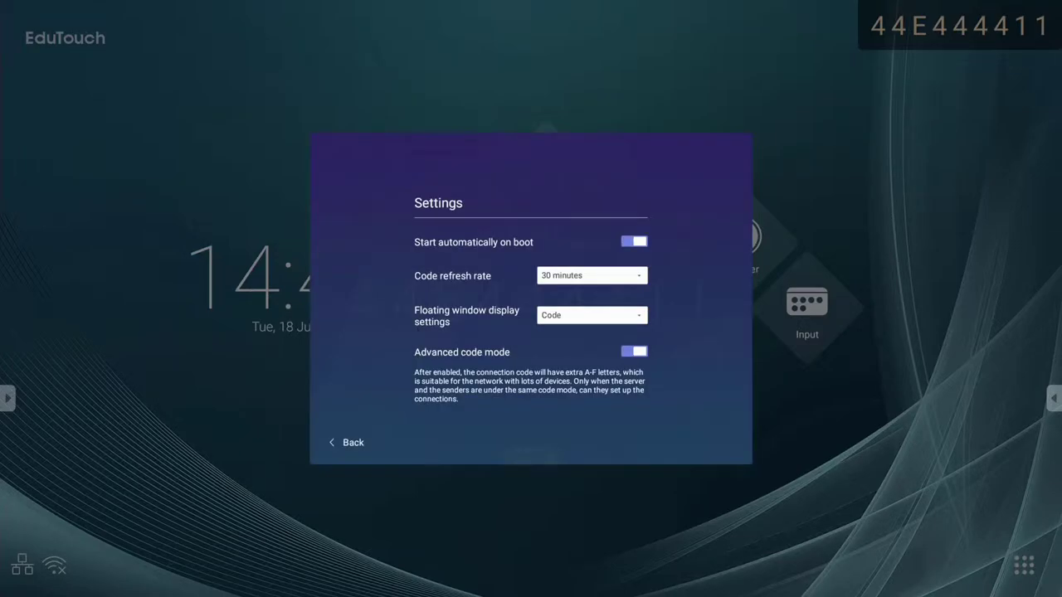
pyautogui.click(635, 351)
pyautogui.click(583, 339)
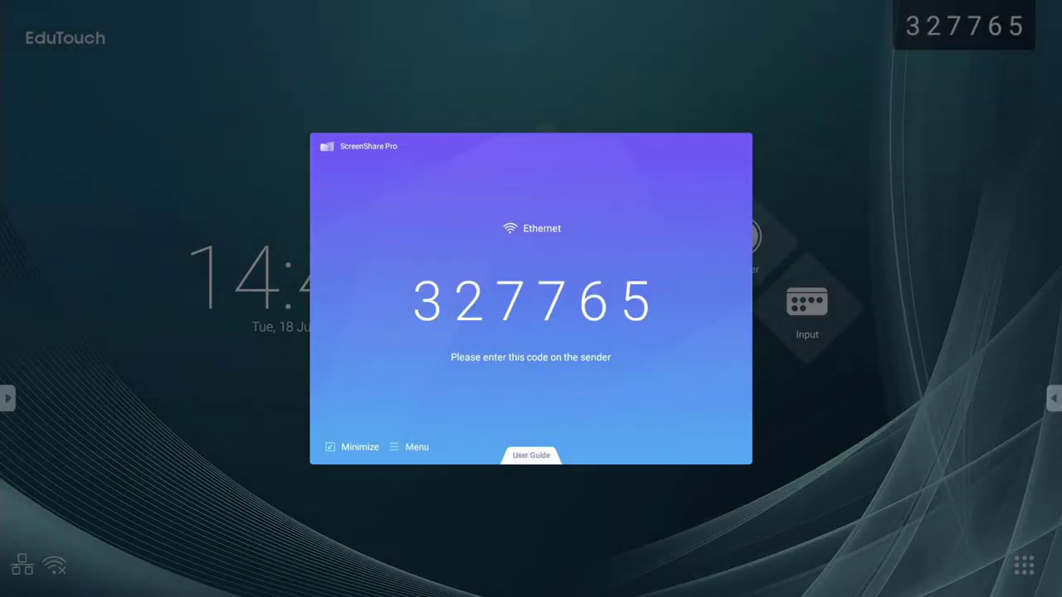
pyautogui.click(352, 447)
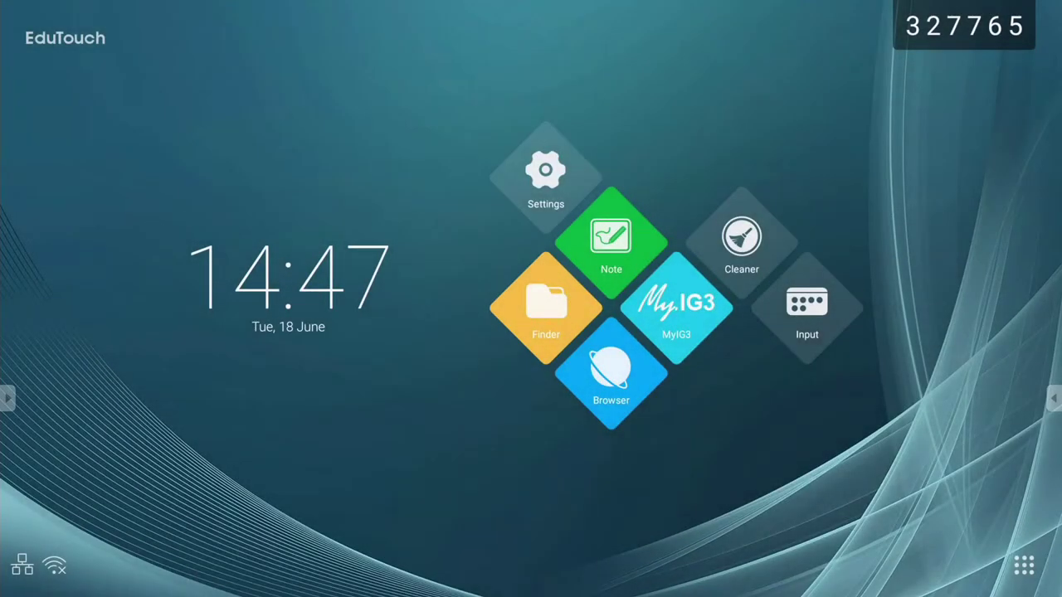
# Move the floating code window down the right edge of the display and back up to the top edge.
pyautogui.moveTo(964, 25); pyautogui.dragTo(992, 236)
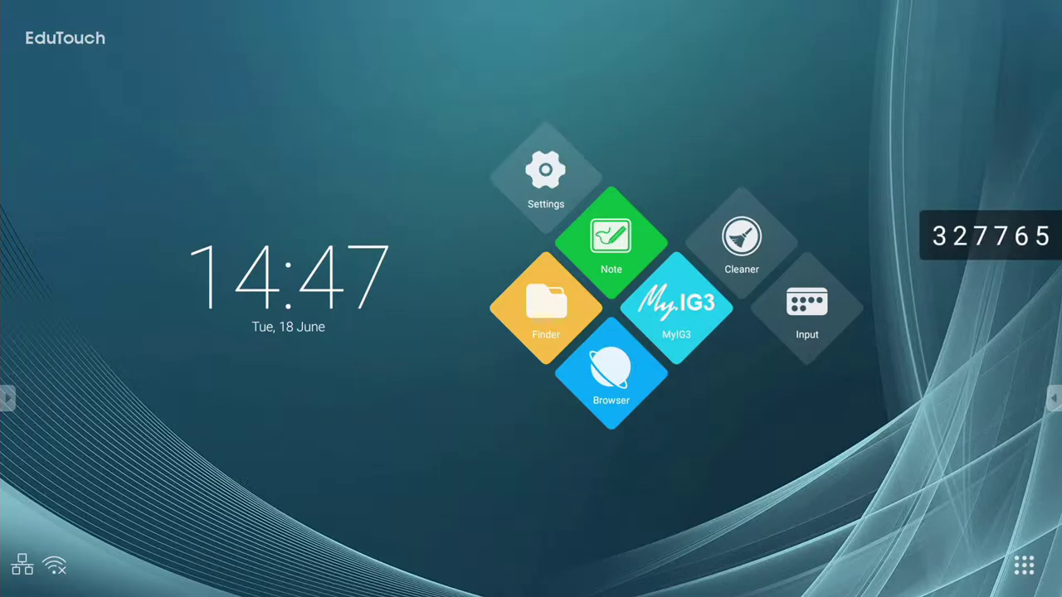
pyautogui.moveTo(991, 236); pyautogui.dragTo(871, 26)
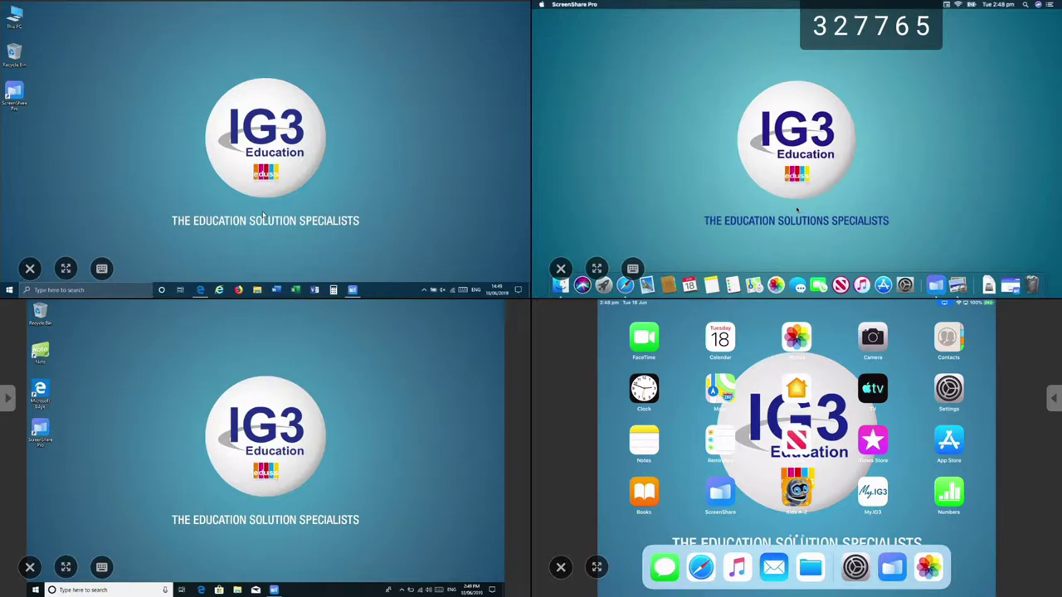
# View the upper Windows desktop in full screen, and disconnect the iPad and the lower Windows desktop from the four-way view.
pyautogui.click(66, 268)
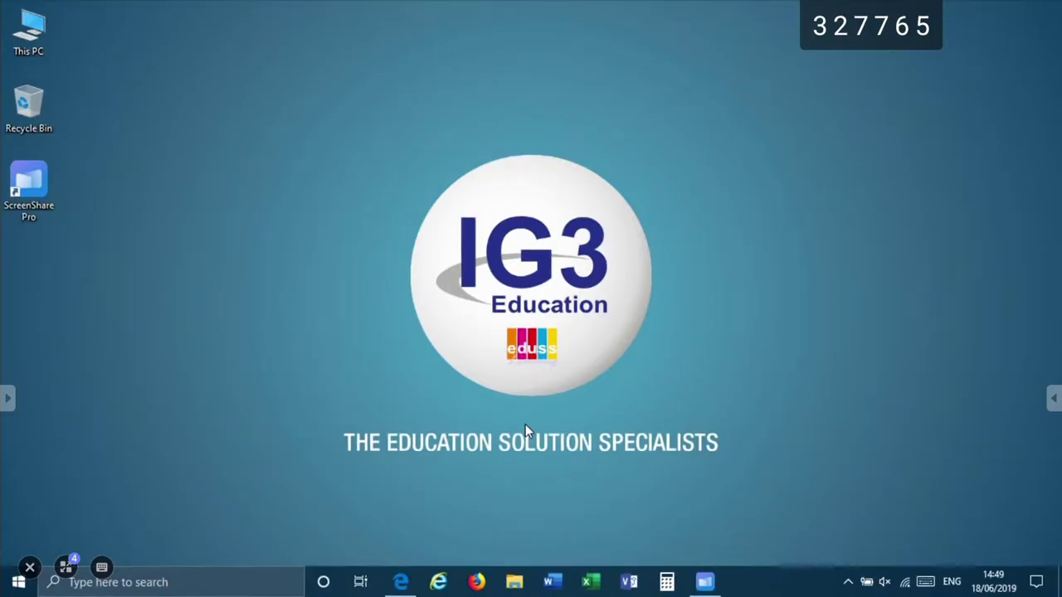
pyautogui.click(65, 567)
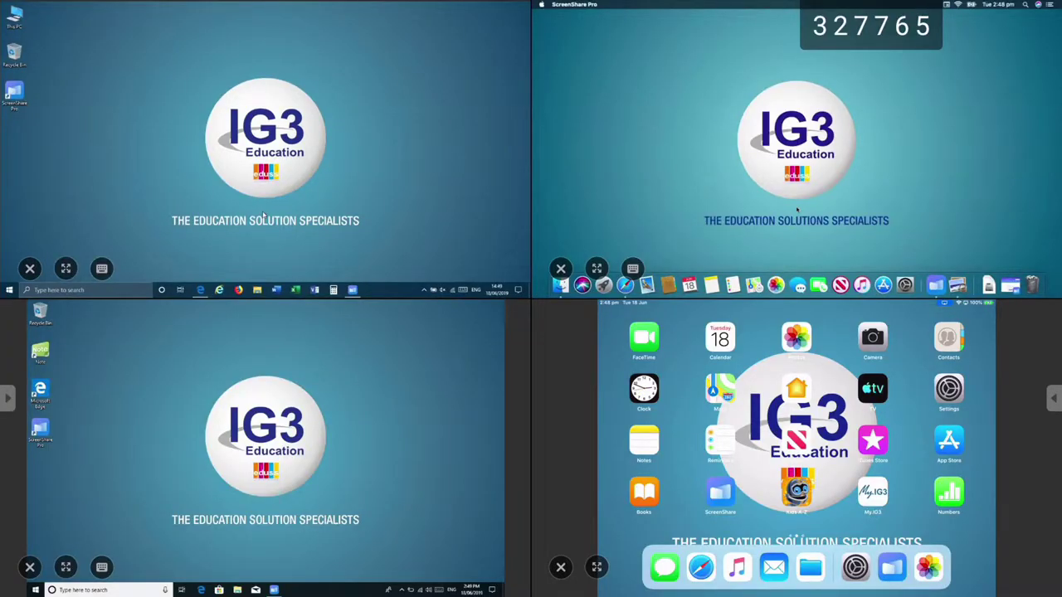
pyautogui.click(561, 567)
pyautogui.click(30, 567)
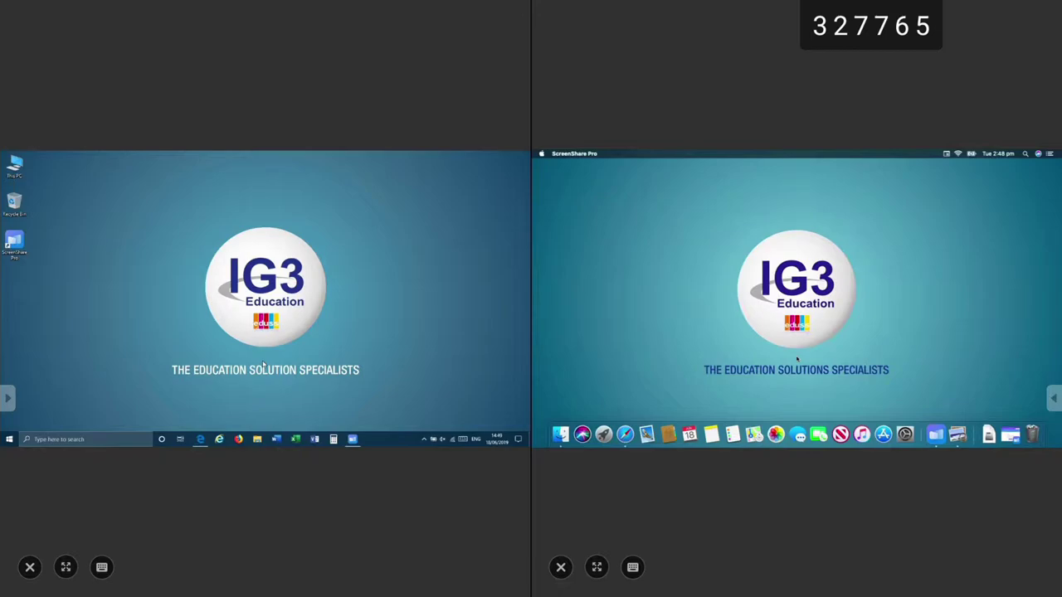
# Bring up the on-screen keyboard on the shared Windows desktop and close it again.
pyautogui.click(101, 567)
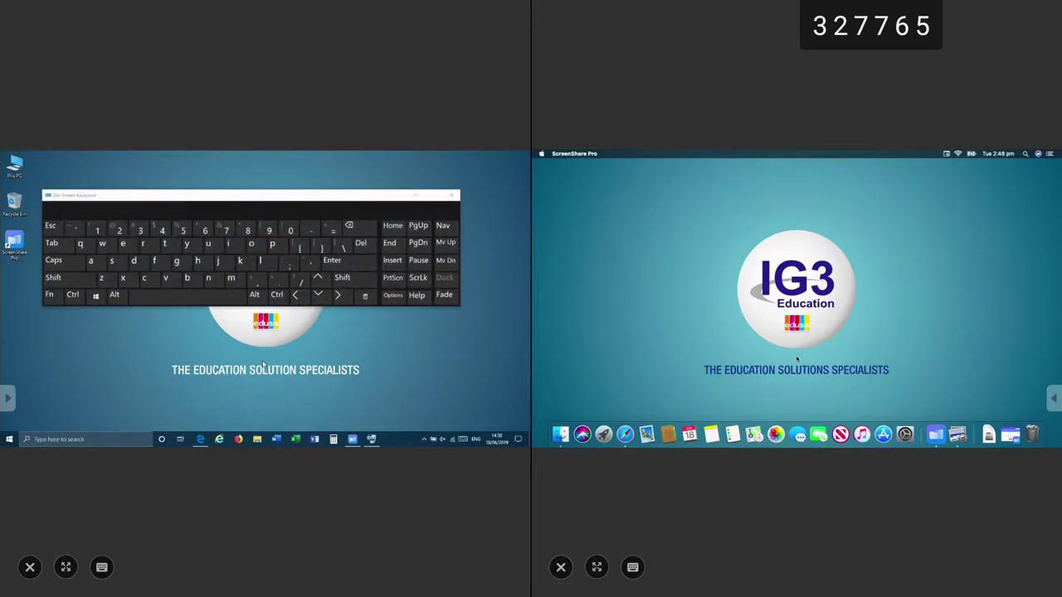
pyautogui.click(450, 197)
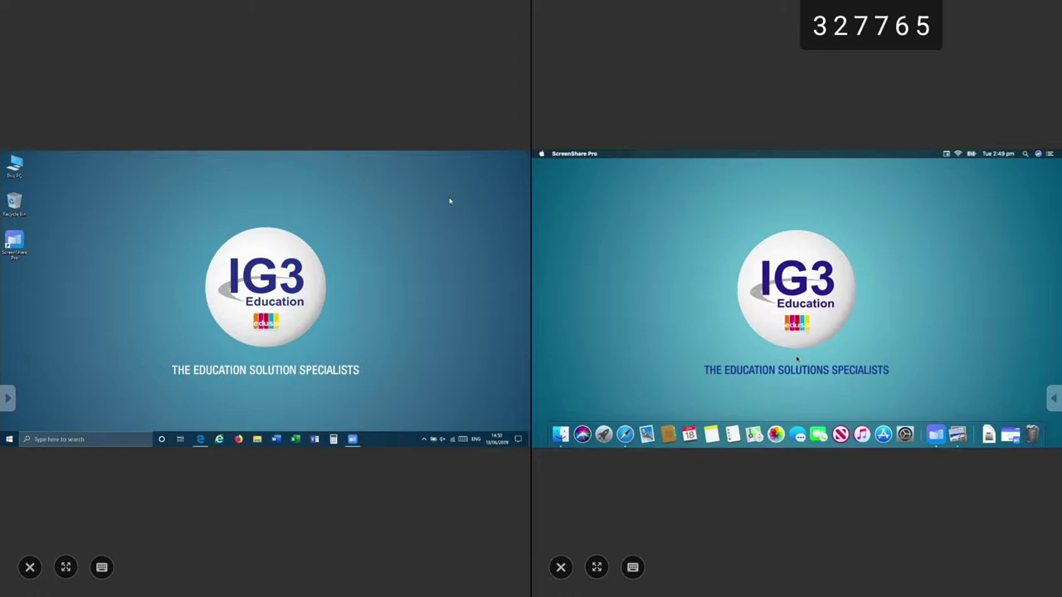
# Open Safari on the shared Mac desktop and Edge on the shared Windows desktop.
pyautogui.click(624, 433)
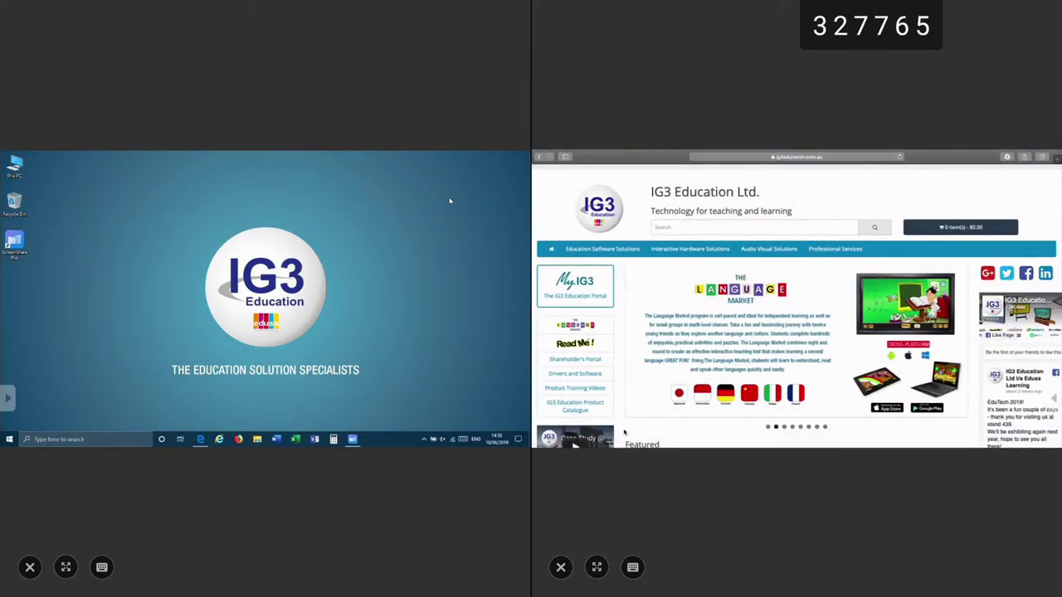
pyautogui.click(199, 438)
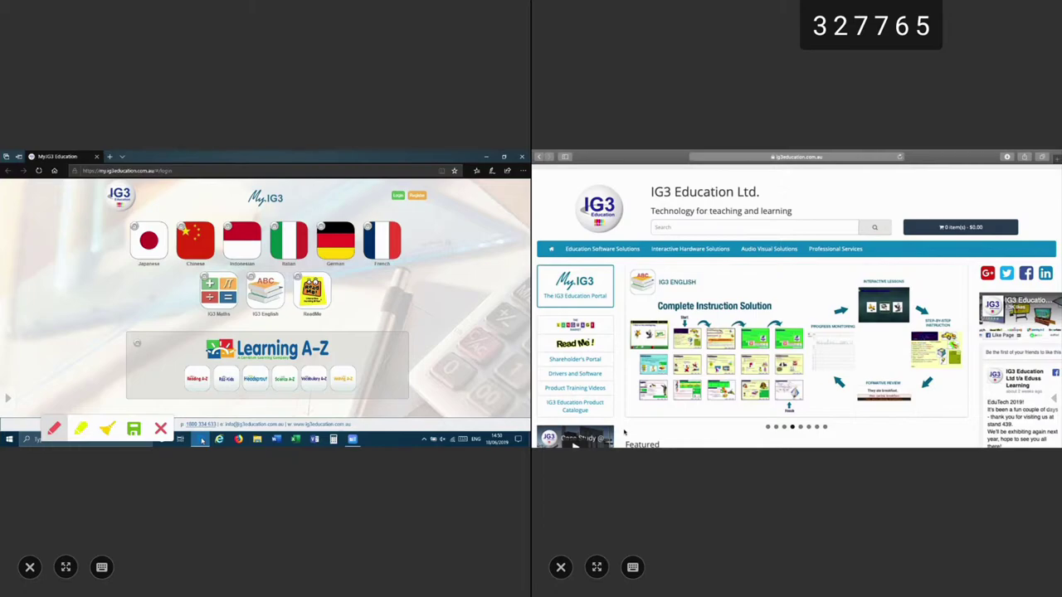
# Draw a red tick over each of the two shared browser pages, and close the annotation tools.
pyautogui.moveTo(384, 288); pyautogui.dragTo(489, 196)
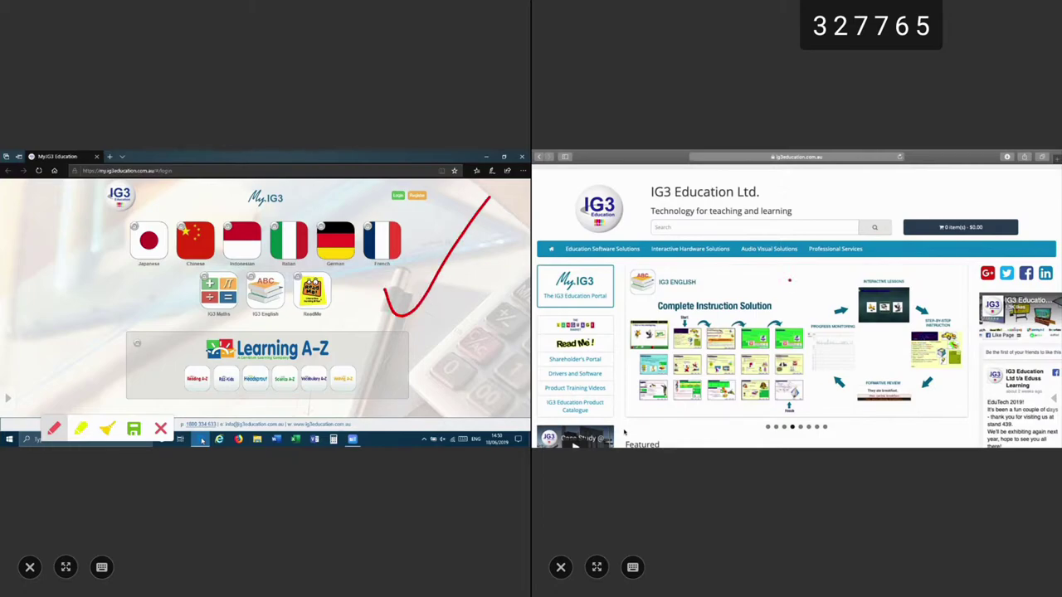
pyautogui.moveTo(789, 282); pyautogui.dragTo(934, 180)
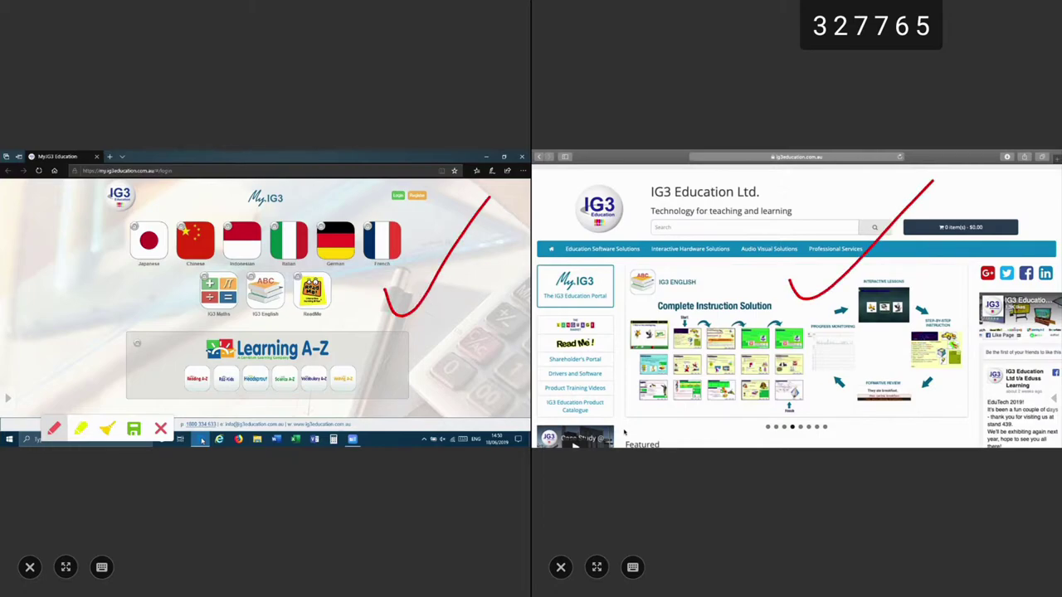
pyautogui.click(161, 428)
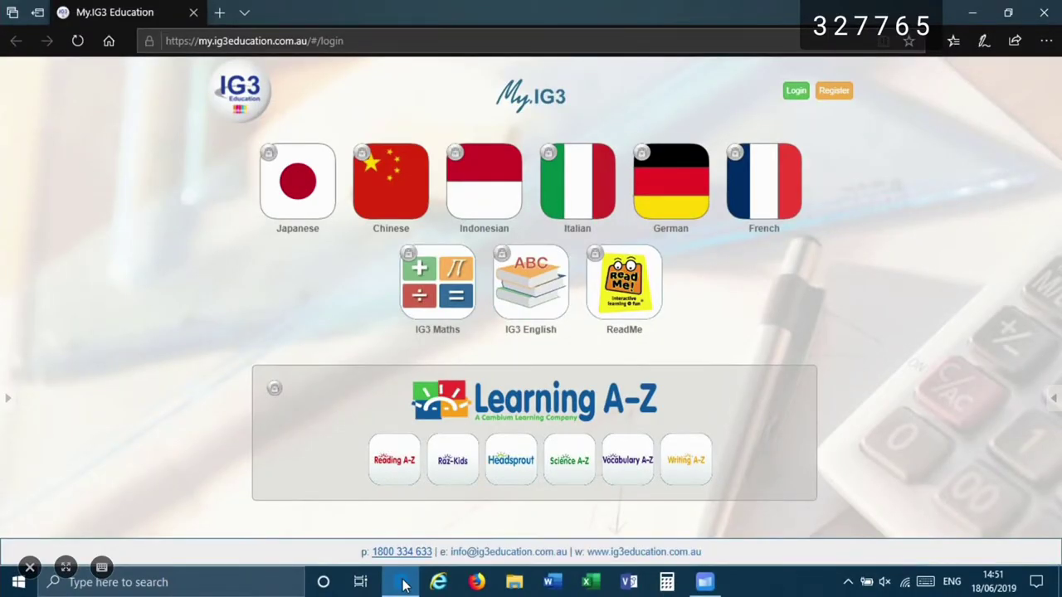
# Disconnect the remaining shared Windows desktop.
pyautogui.click(30, 568)
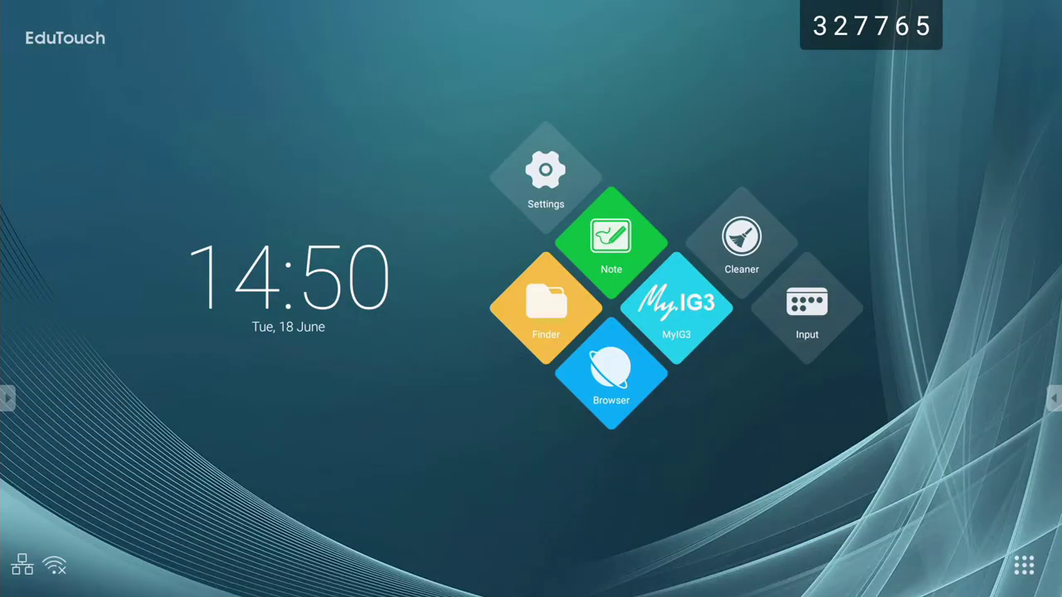
# Turn on Mastering mode from ScreenShare Pro's main interface and confirm switching modes.
pyautogui.click(871, 24)
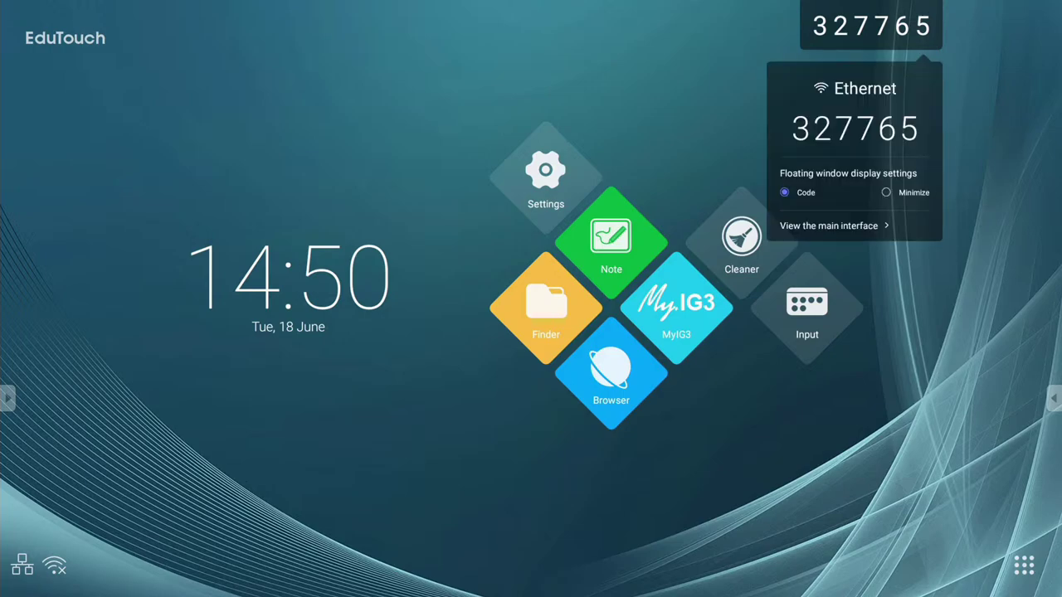
pyautogui.click(833, 225)
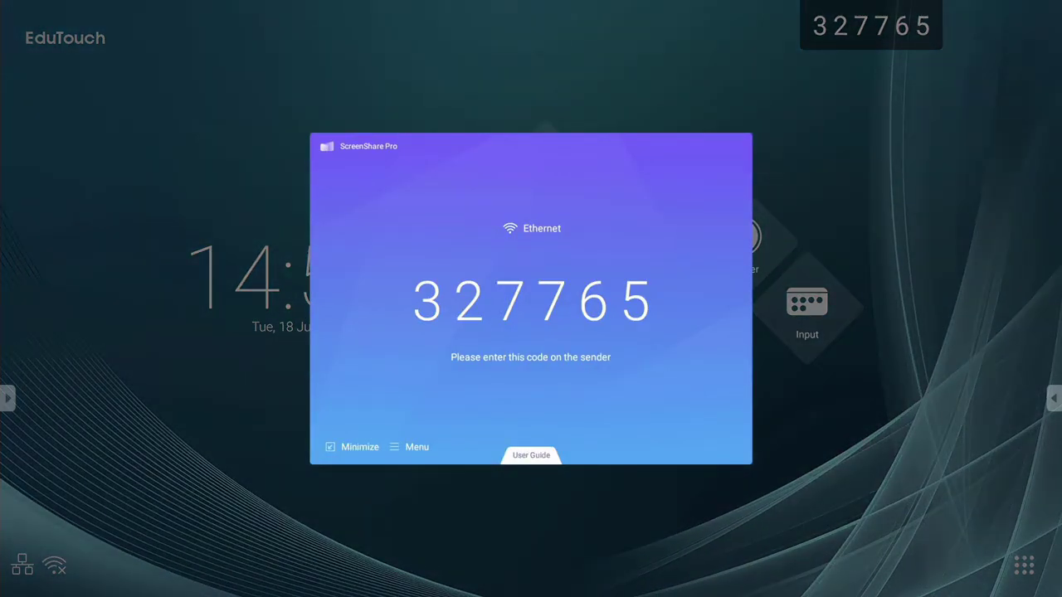
pyautogui.click(409, 446)
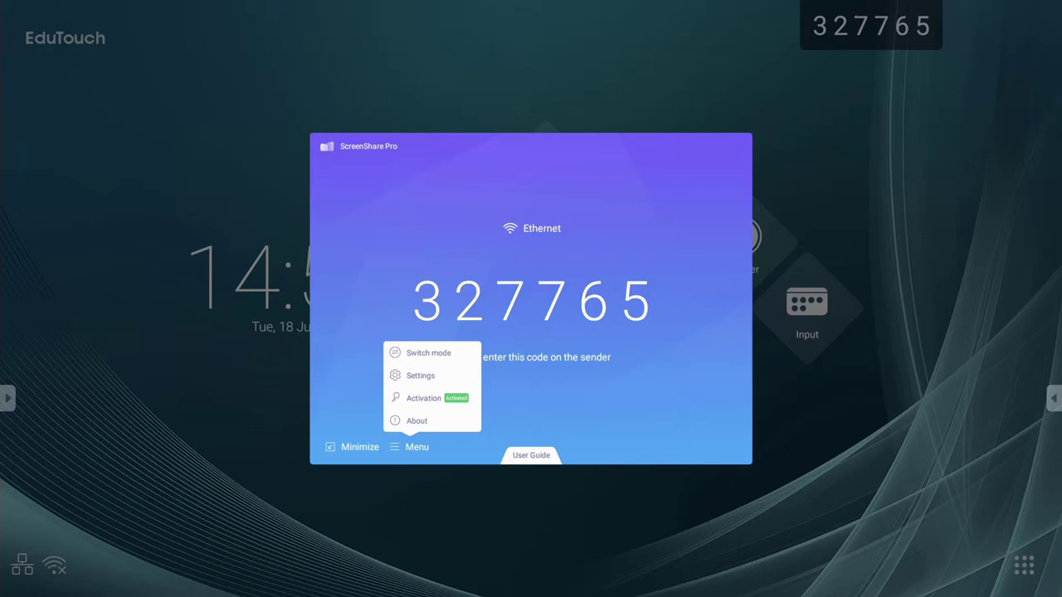
pyautogui.click(428, 352)
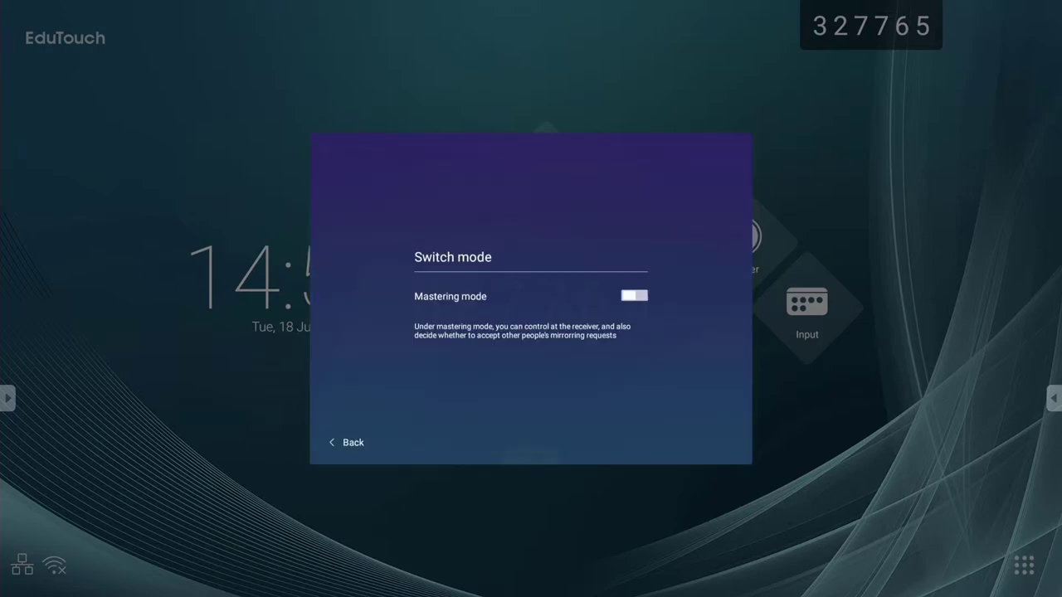
pyautogui.click(634, 296)
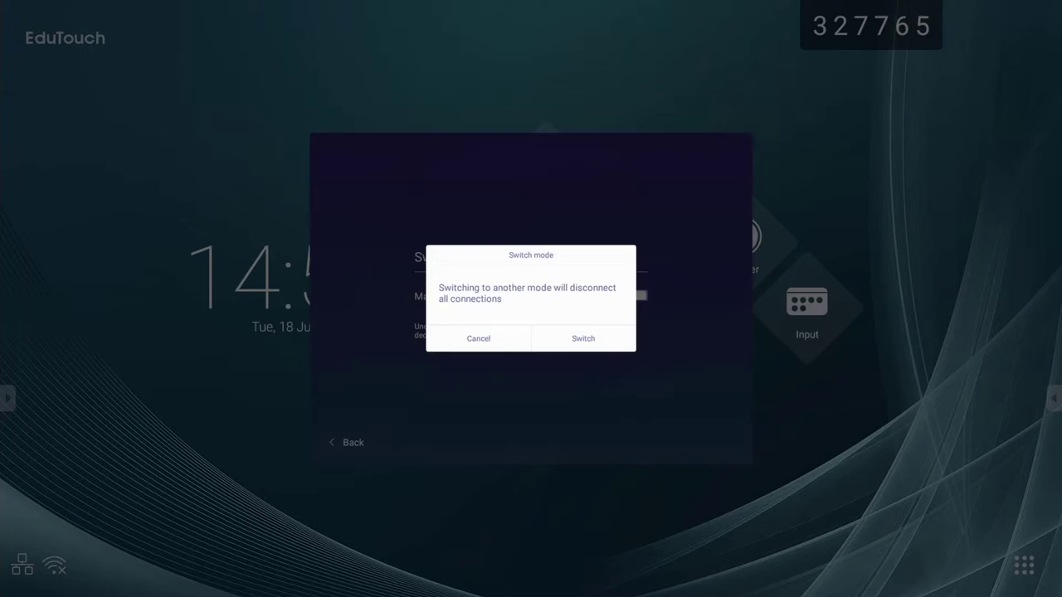
pyautogui.click(583, 339)
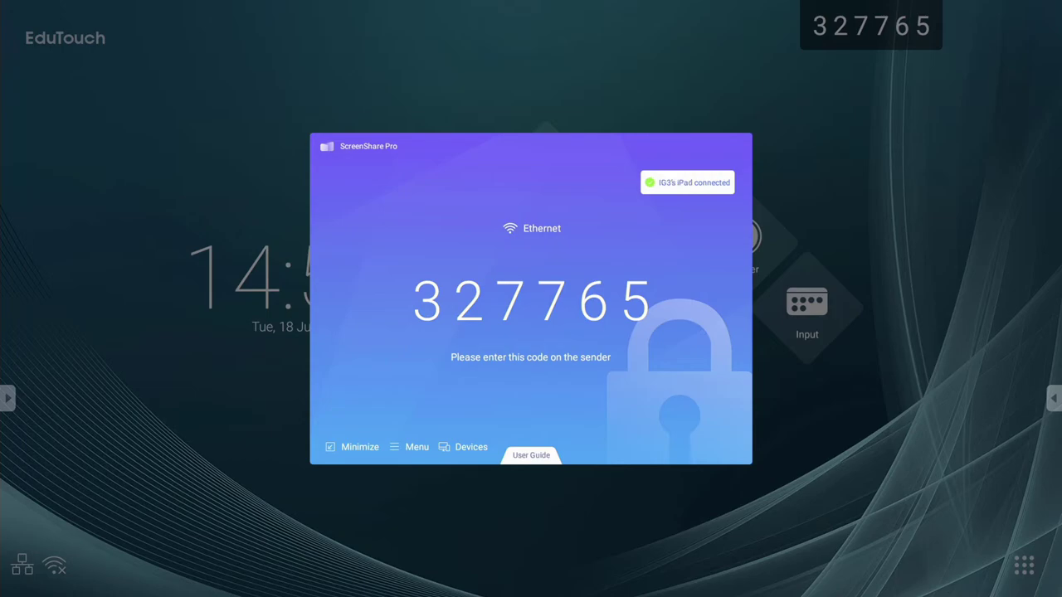
# Accept the Windows computer's mirroring request, and close its shared desktop.
pyautogui.click(1001, 493)
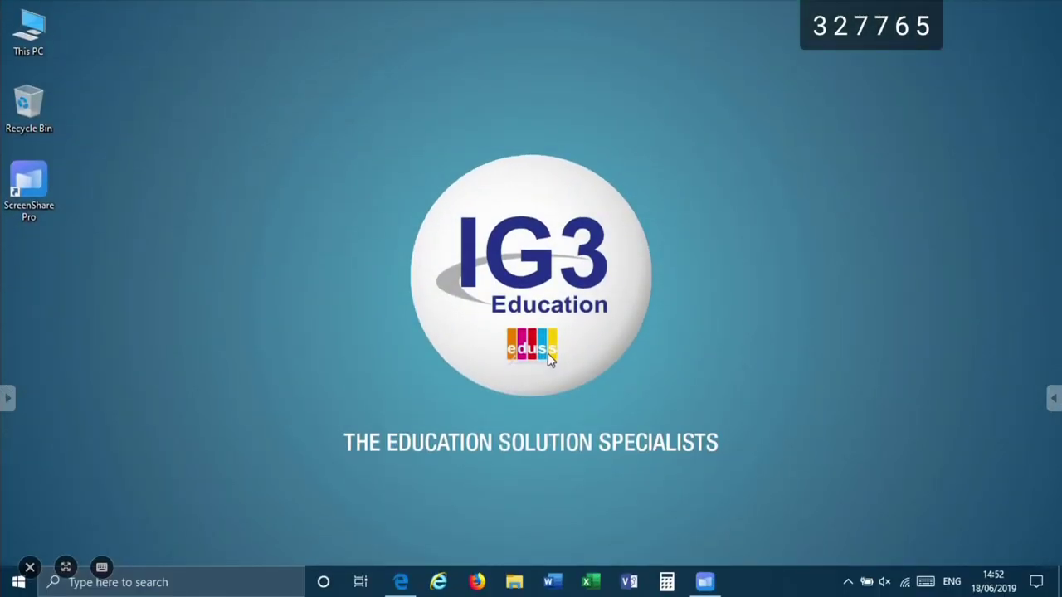
pyautogui.click(29, 567)
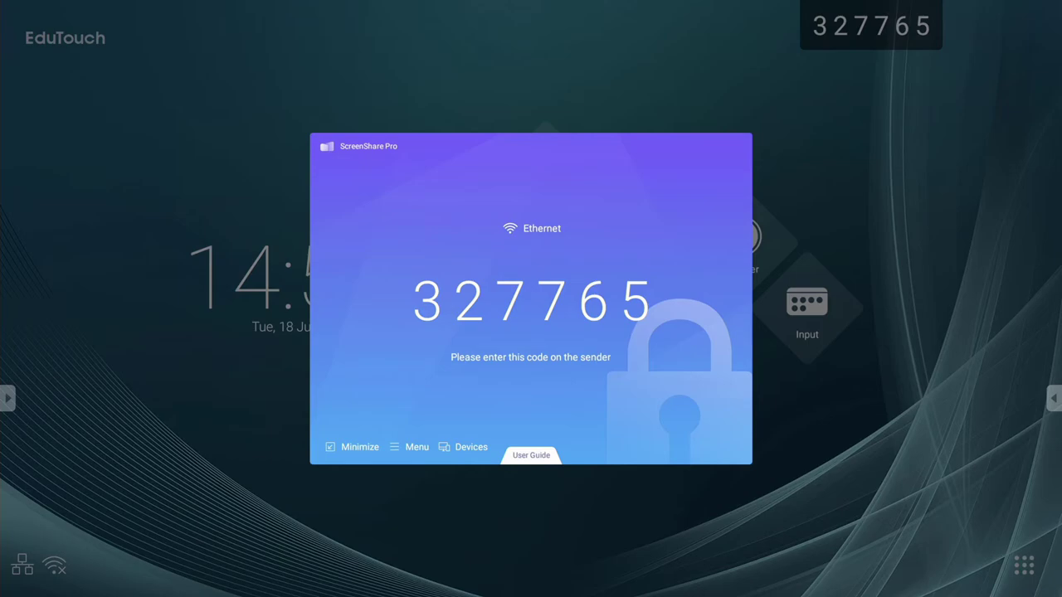
# Open the list of connected devices.
pyautogui.click(465, 447)
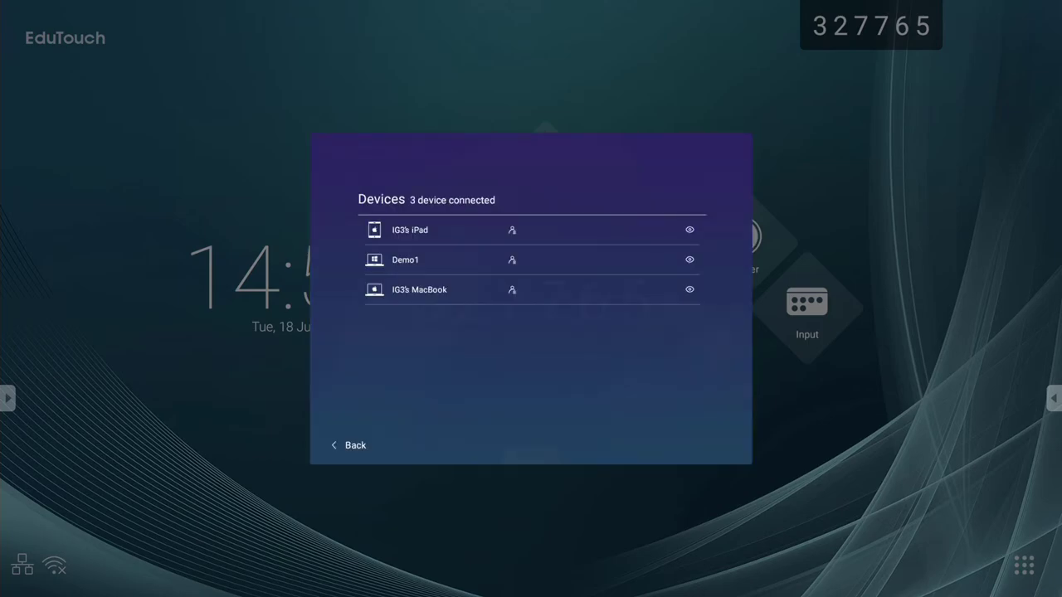